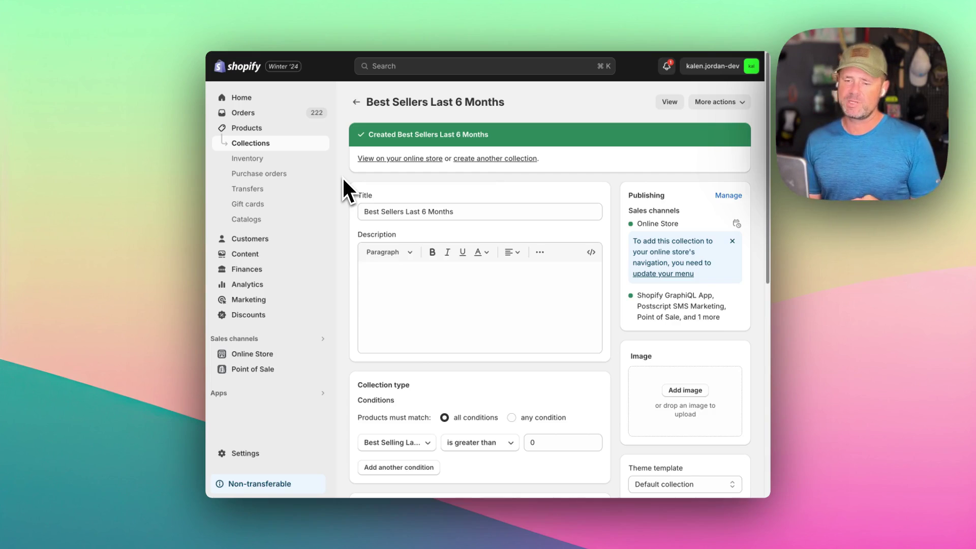
Step: Keep the Best Sellers Last 6 Months collection's product sort order set to Manually
scroll(350, 233, down, 5)
click(424, 356)
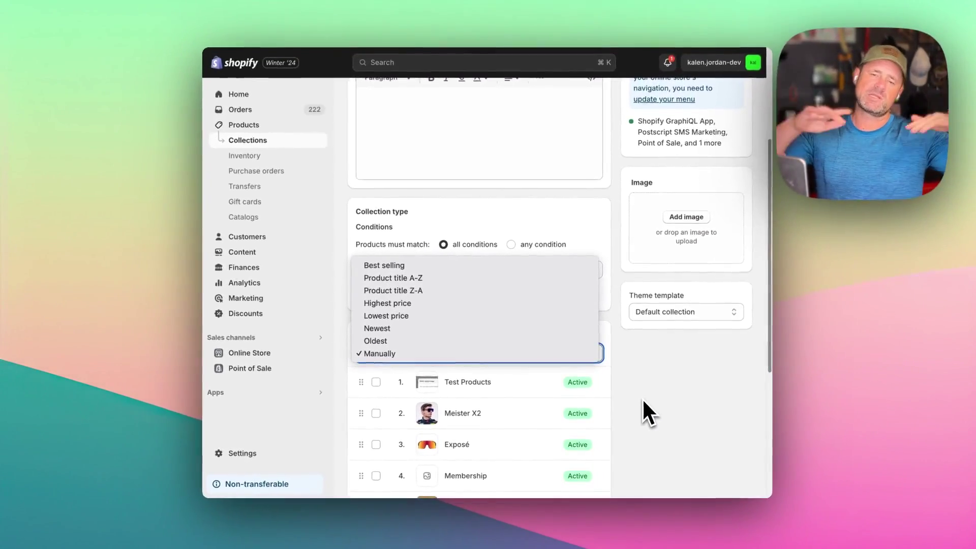
click(635, 398)
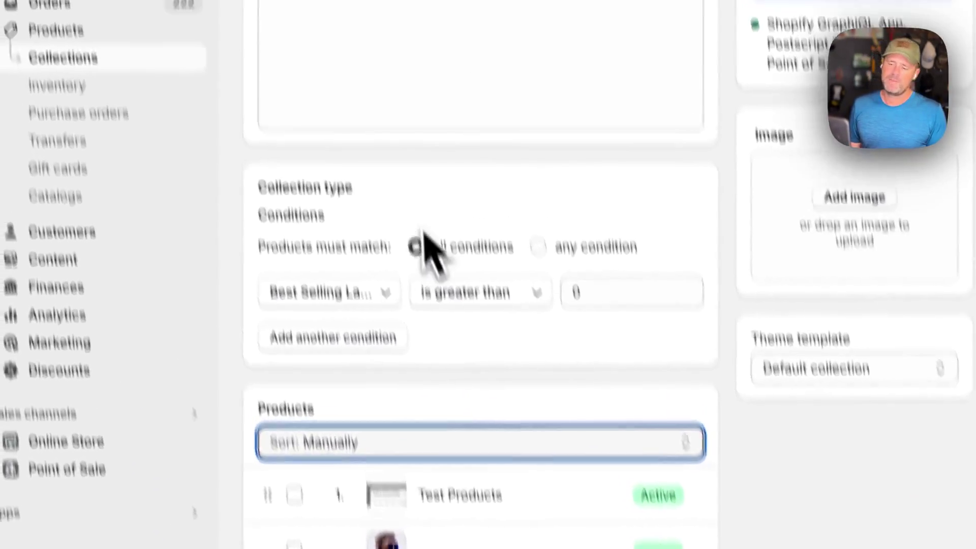
scroll(426, 244, up, 5)
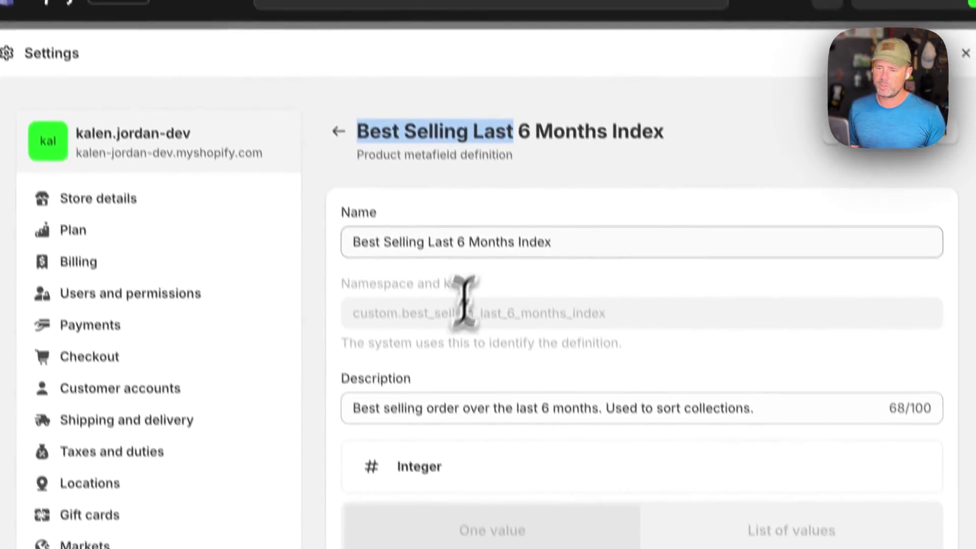
Step: Inspect the 'Best Selling Last 6 Months Index' metafield name and scroll through its definition
double_click(512, 322)
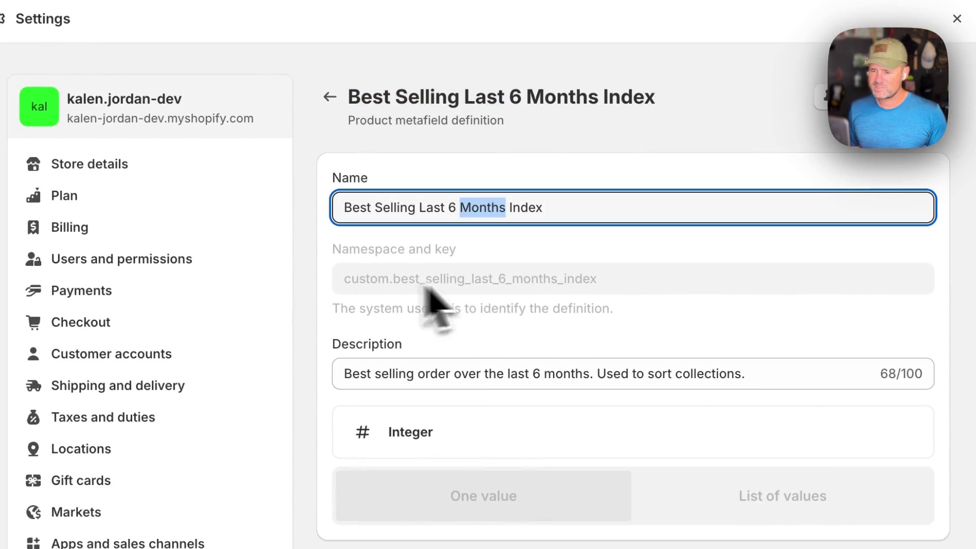
scroll(551, 298, down, 3)
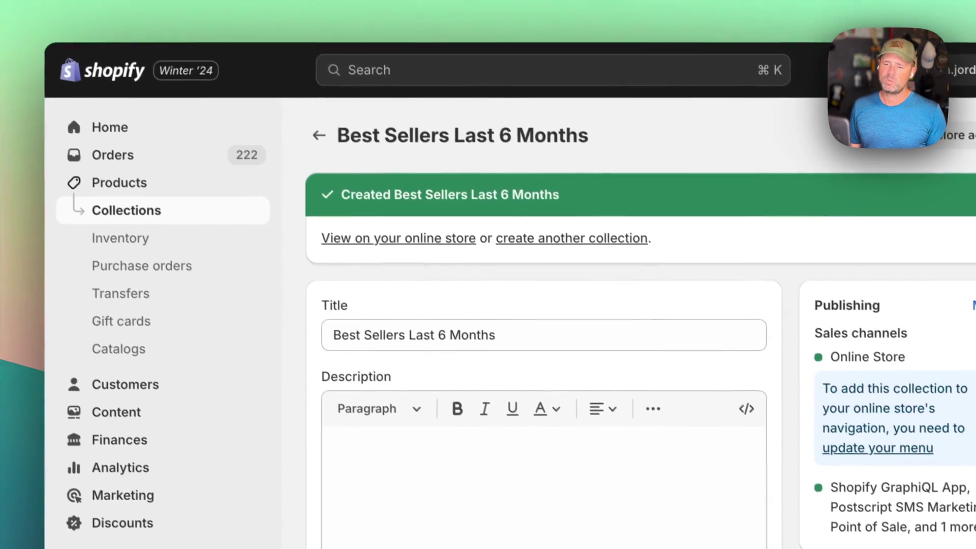
Step: Scroll down the collection page to its Conditions section
scroll(305, 404, down, 8)
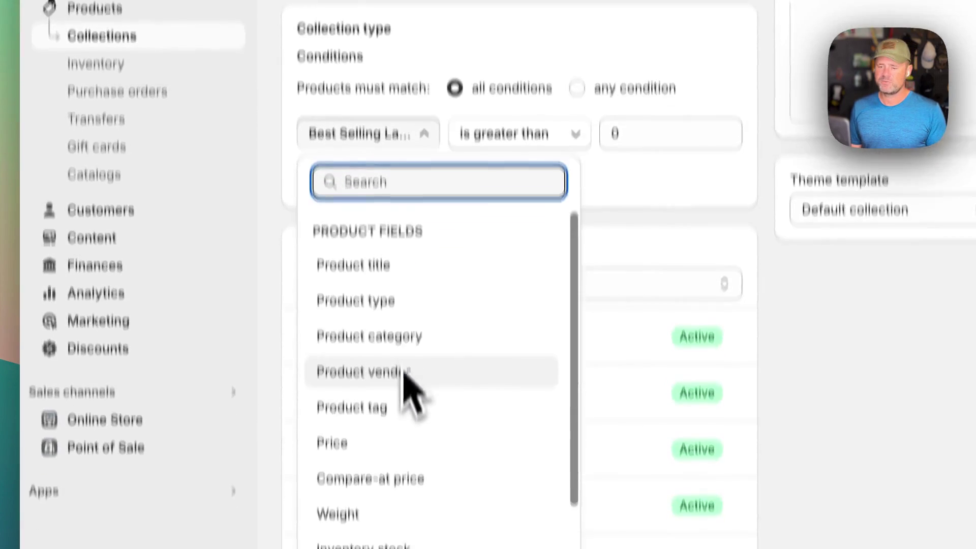
scroll(407, 483, down, 4)
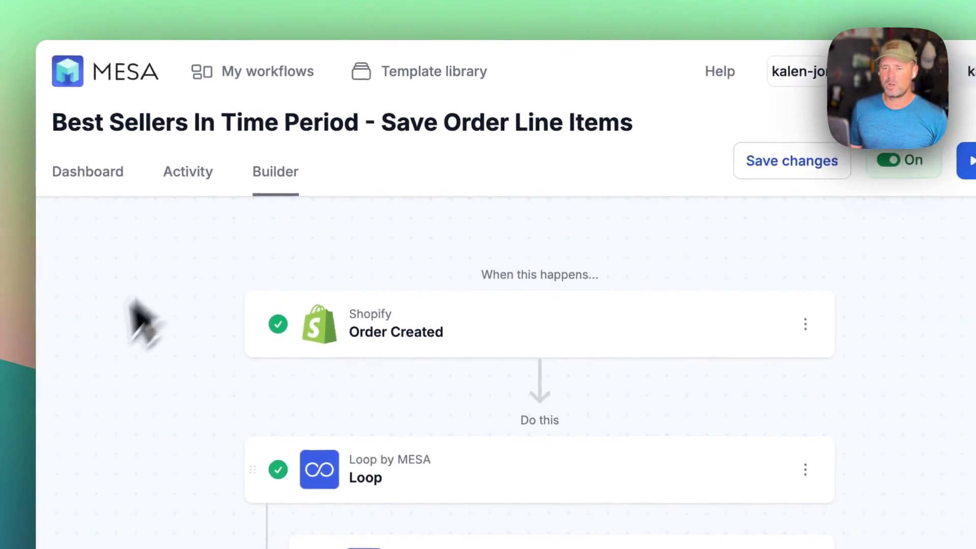
Step: Review the saved order_line_items records, picking out the Meister X2 line item
scroll(218, 315, down, 1)
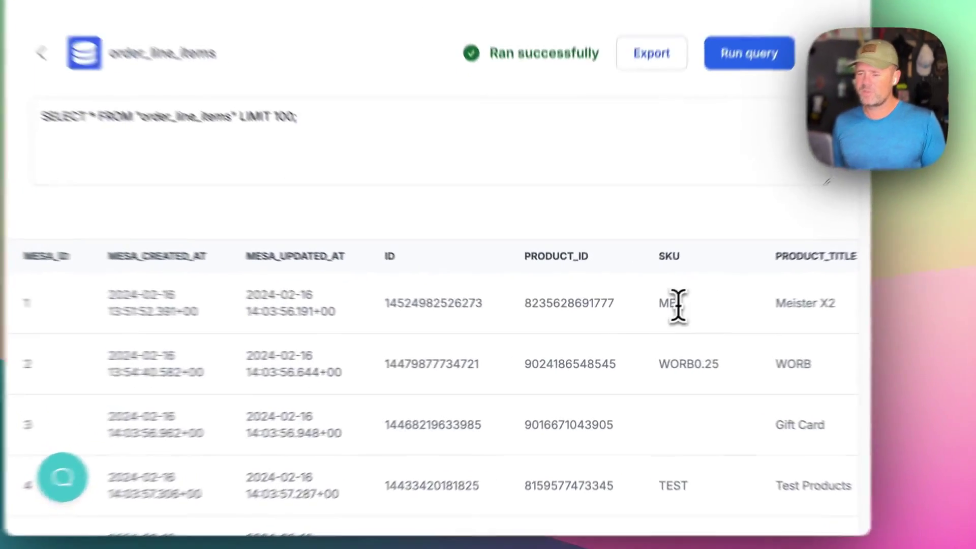
drag(646, 345, 731, 361)
click(731, 361)
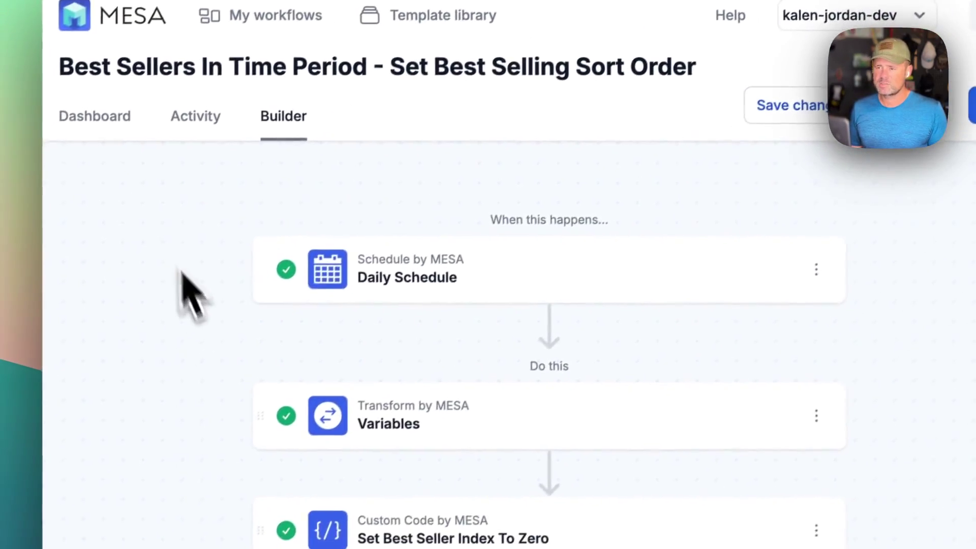
Step: Review the Daily Schedule trigger's 12:30 AM run settings, then collapse them
scroll(186, 294, down, 5)
scroll(239, 343, down, 8)
scroll(270, 337, up, 15)
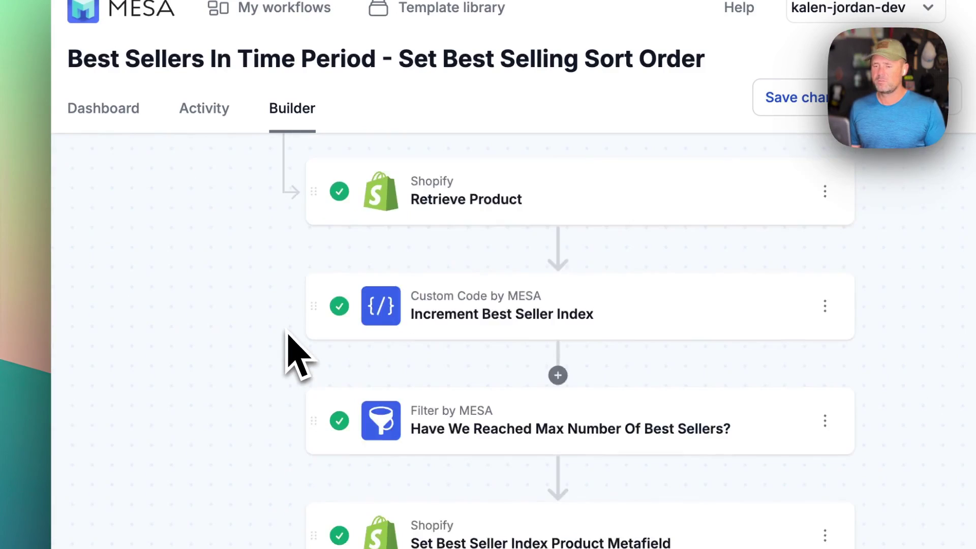
click(656, 243)
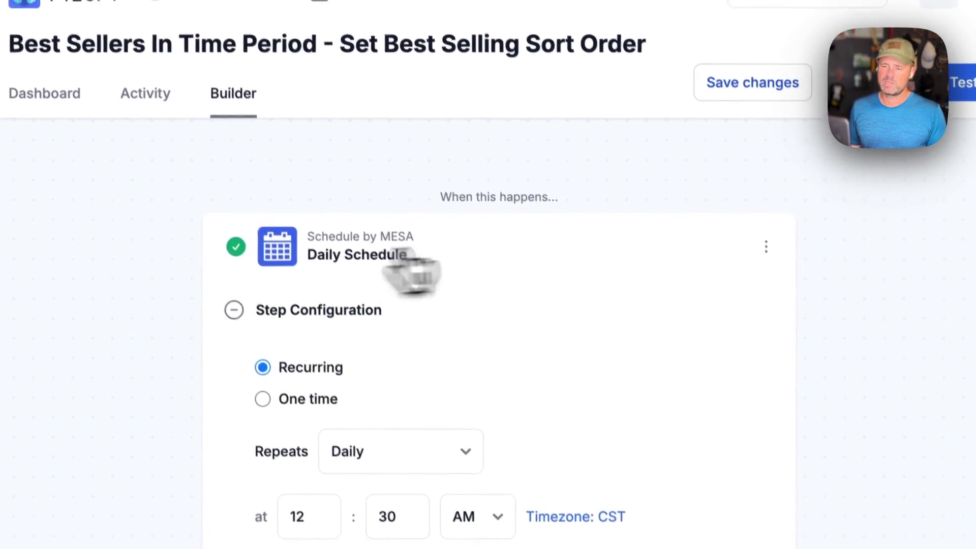
click(589, 196)
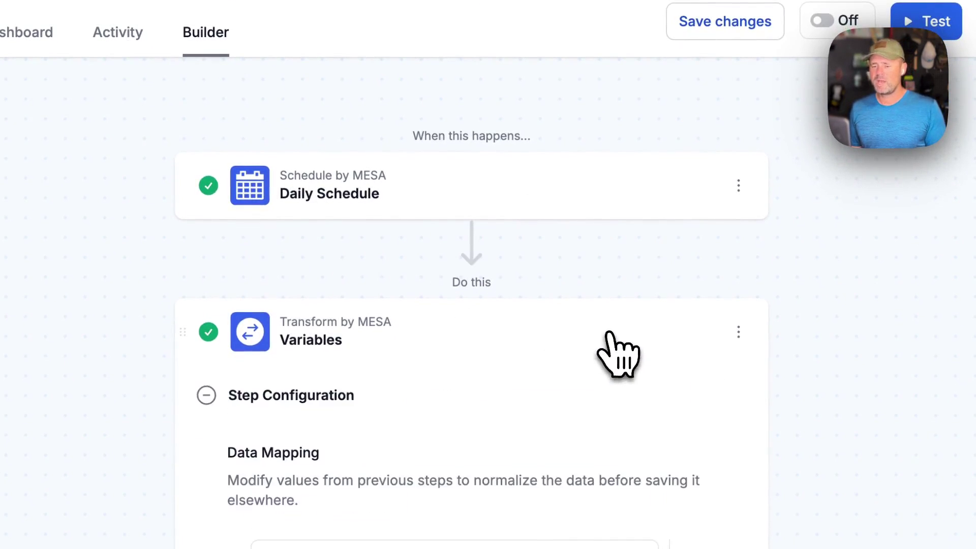
scroll(610, 335, down, 5)
Step: Inspect the Variables step values: days_back 180, max 50 and collection_id
click(400, 303)
double_click(342, 338)
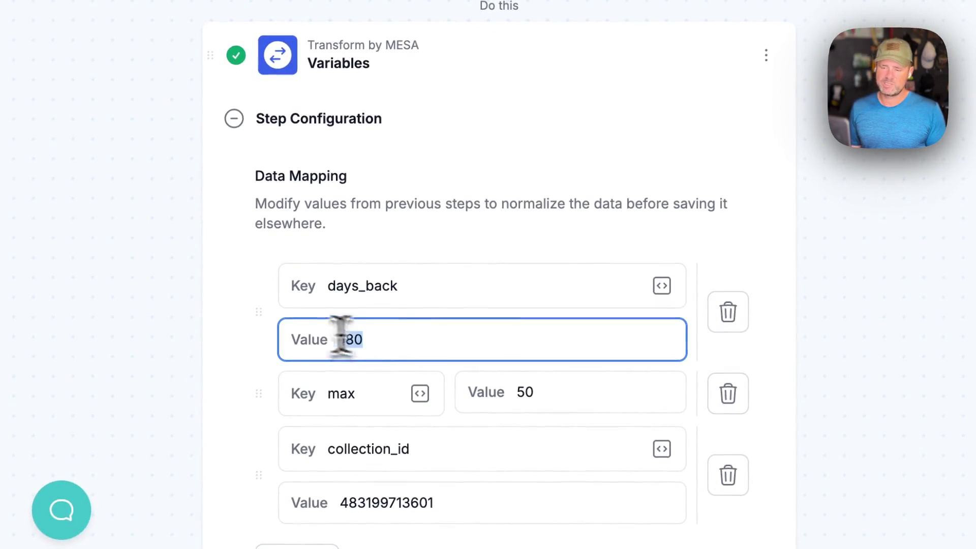
scroll(426, 336, down, 2)
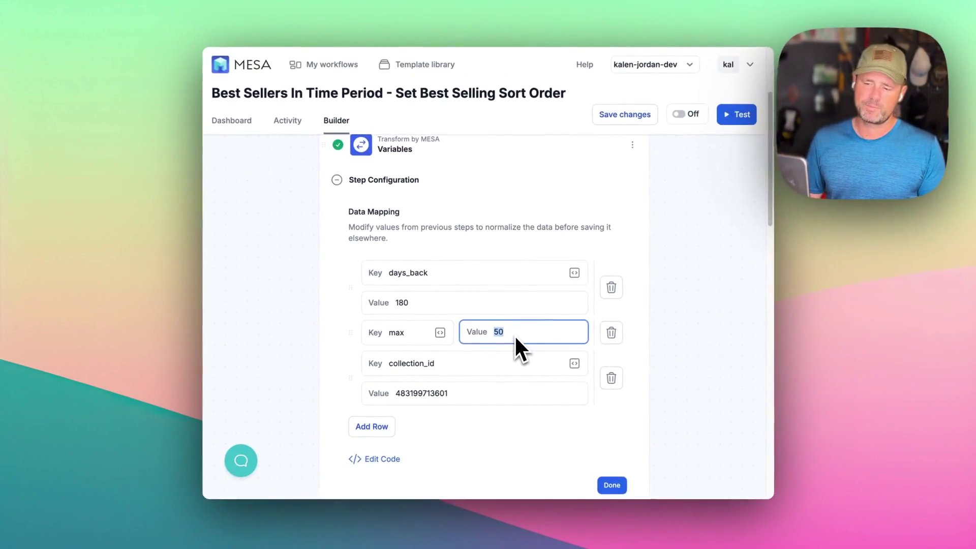
scroll(481, 366, down, 1)
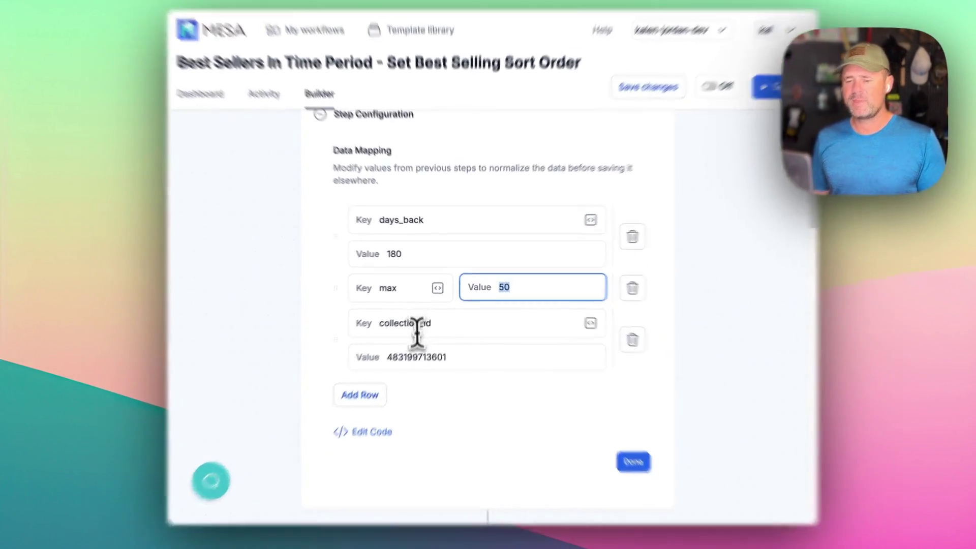
double_click(427, 353)
scroll(402, 386, down, 5)
scroll(391, 356, up, 1)
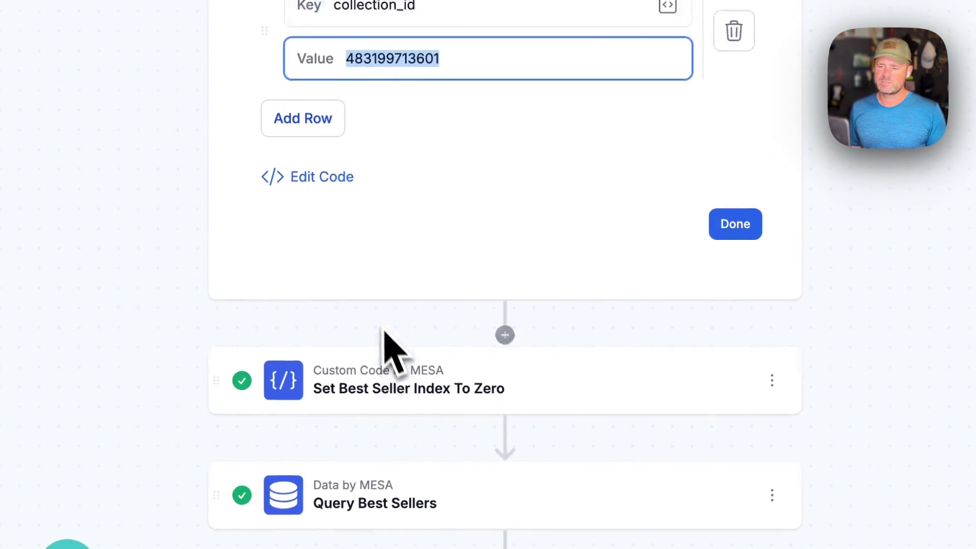
click(383, 339)
Step: Review the Set Best Seller Index To Zero code that sets bestseller_index to 0 on line 17
click(589, 319)
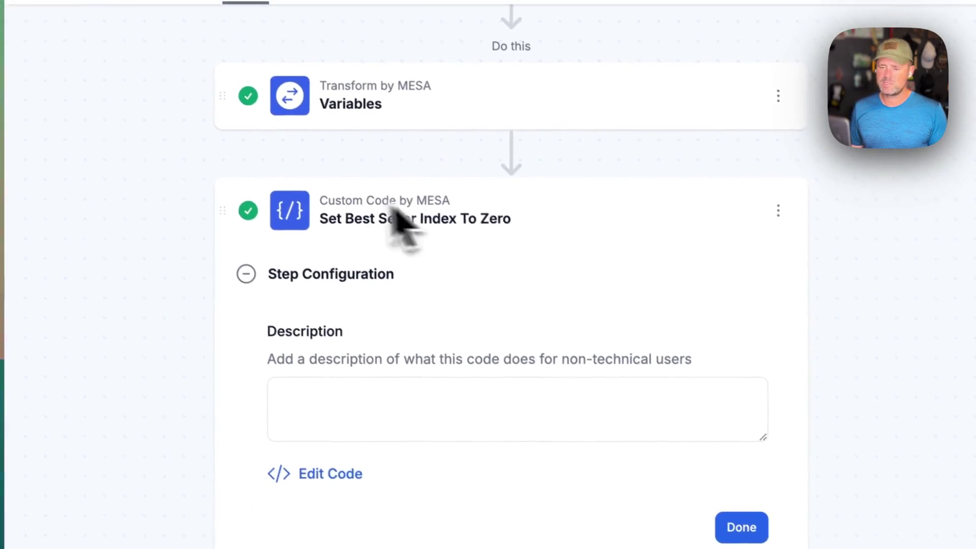
click(329, 482)
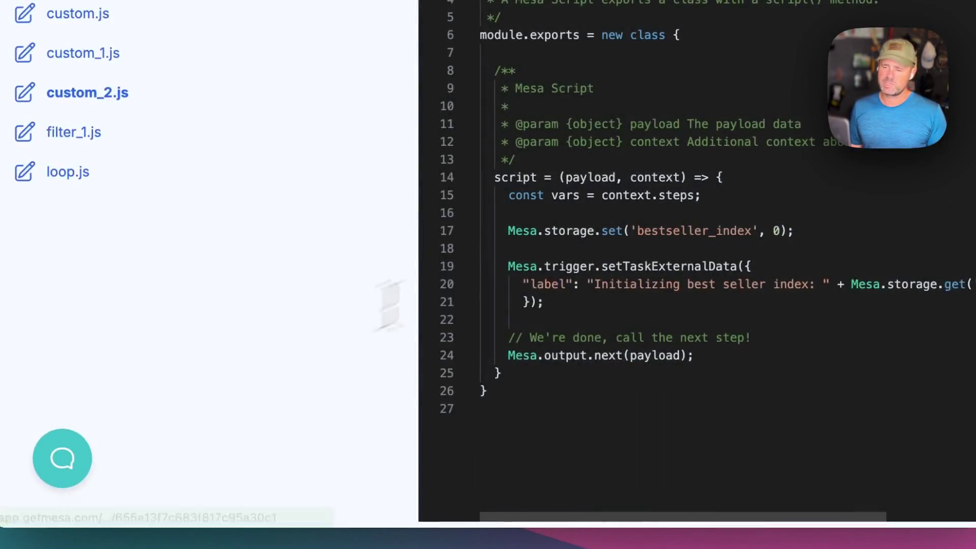
drag(506, 226, 593, 226)
drag(750, 285, 452, 284)
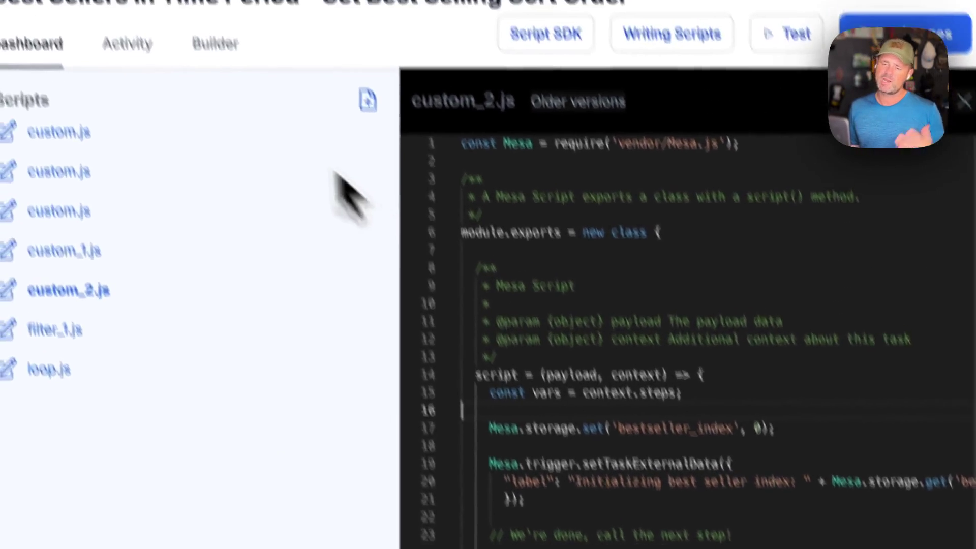
click(216, 43)
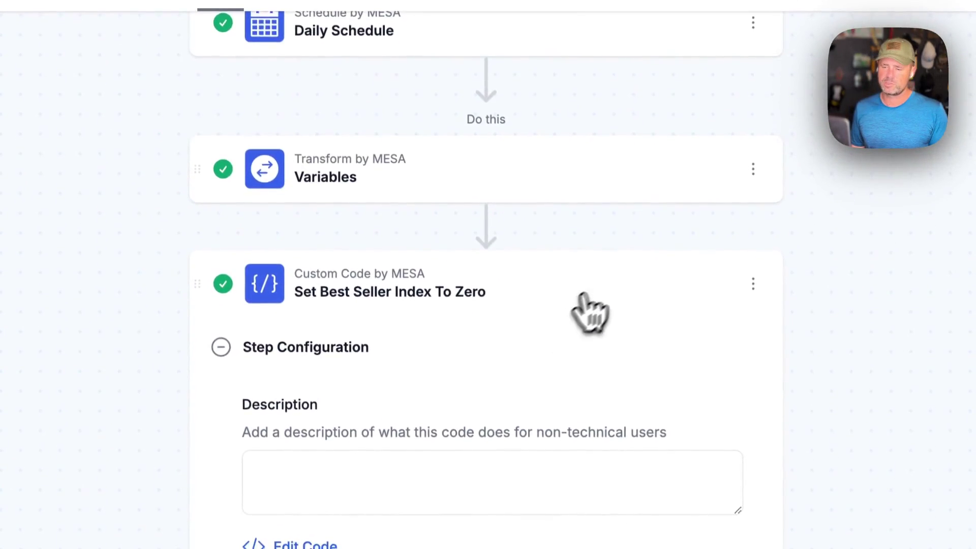
click(583, 295)
Step: Review the Query Best Sellers sum(quantity) query, the Loop step and the max best sellers filter
click(569, 397)
scroll(568, 351, down, 8)
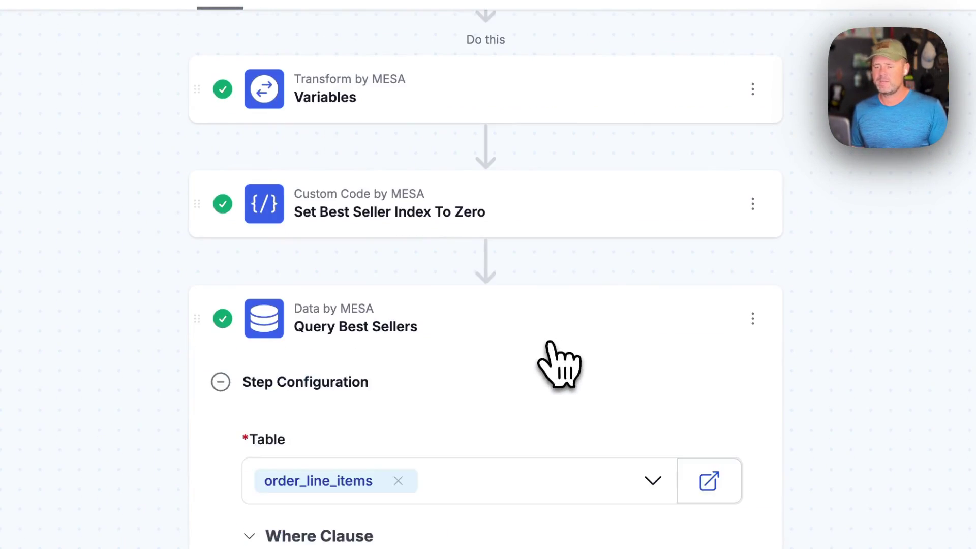
scroll(509, 326, down, 5)
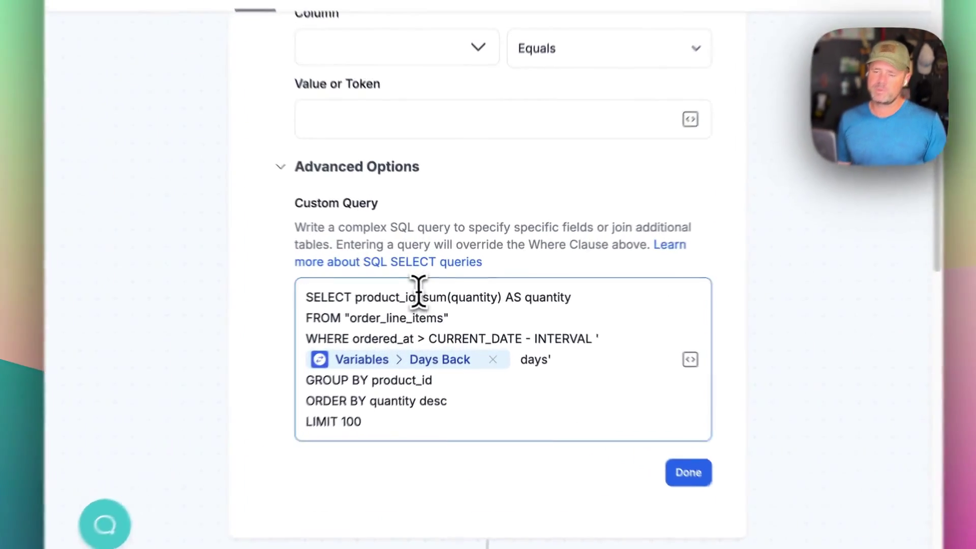
drag(441, 317, 498, 317)
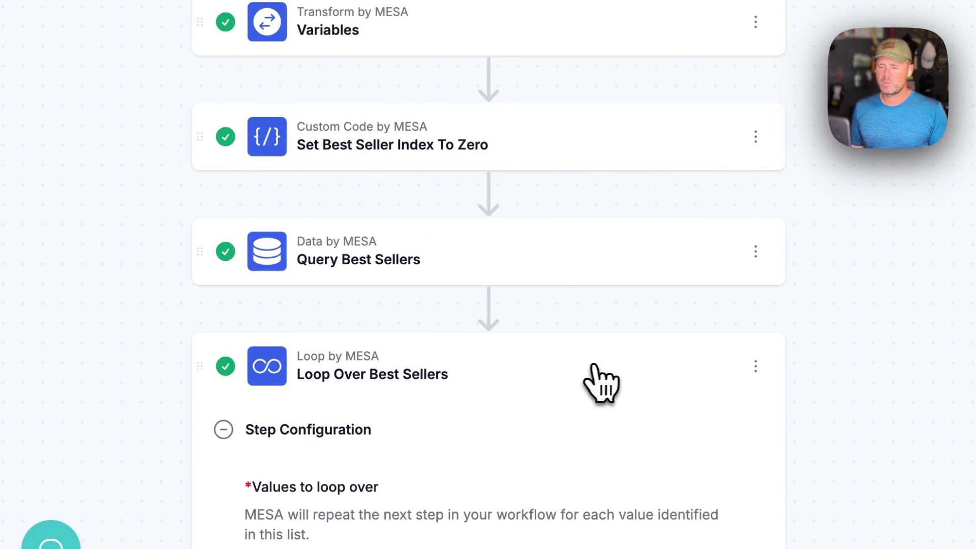
click(588, 369)
scroll(565, 386, down, 3)
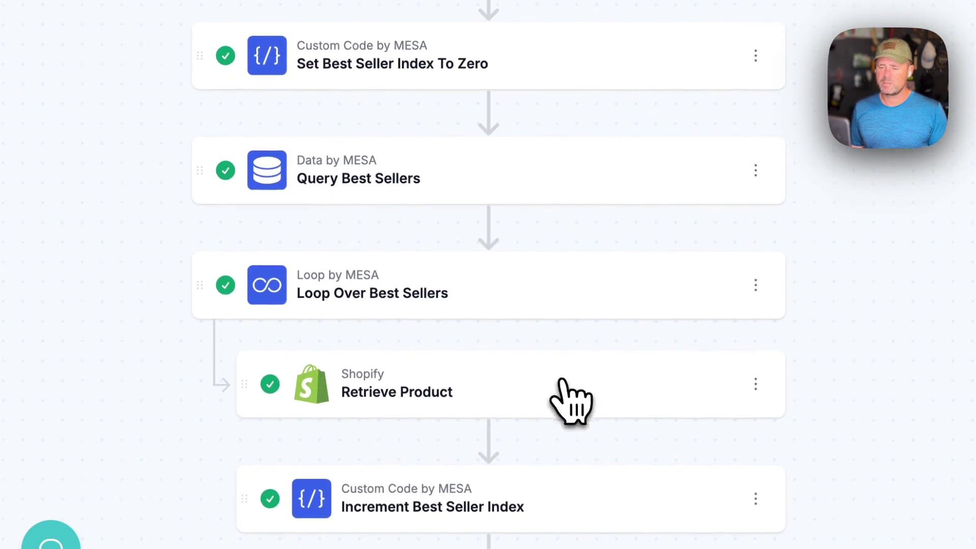
scroll(565, 397, down, 3)
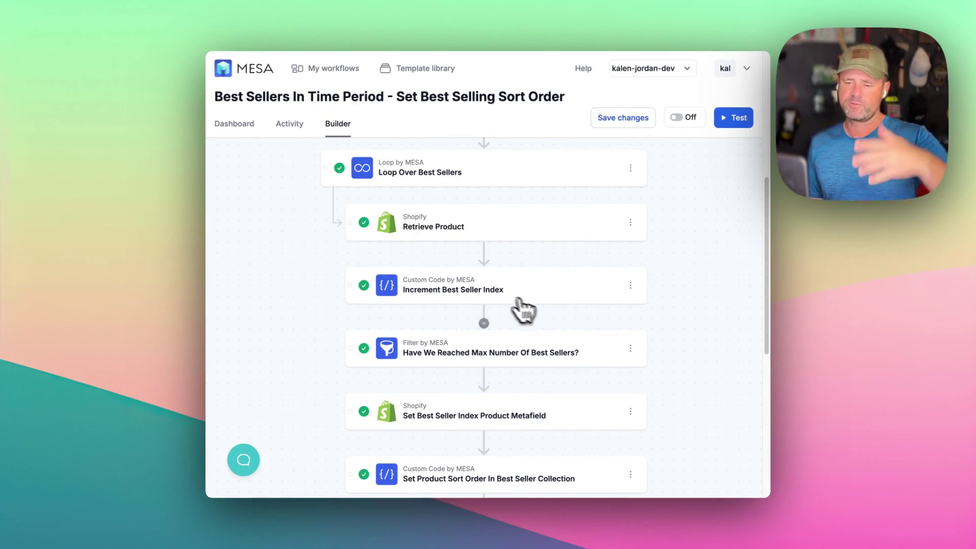
click(533, 289)
scroll(455, 326, down, 3)
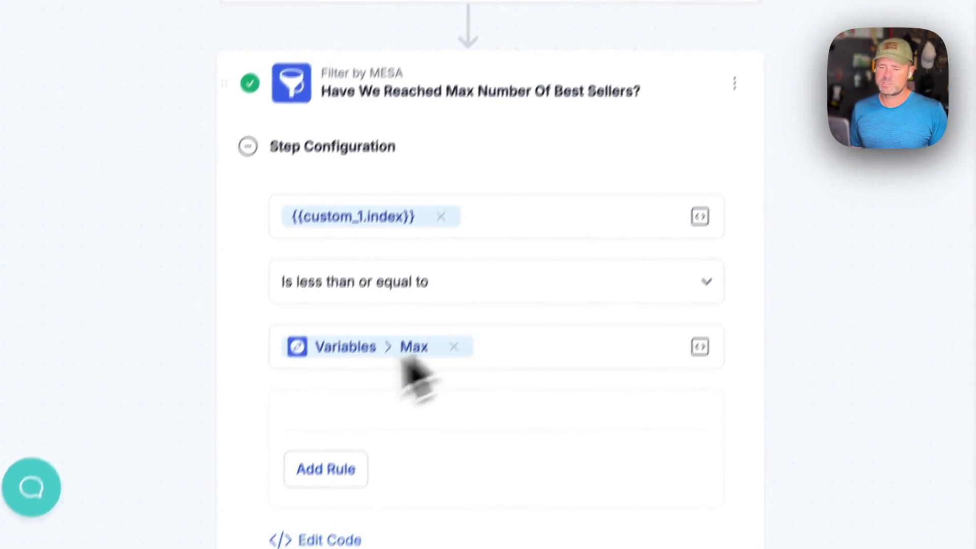
click(604, 295)
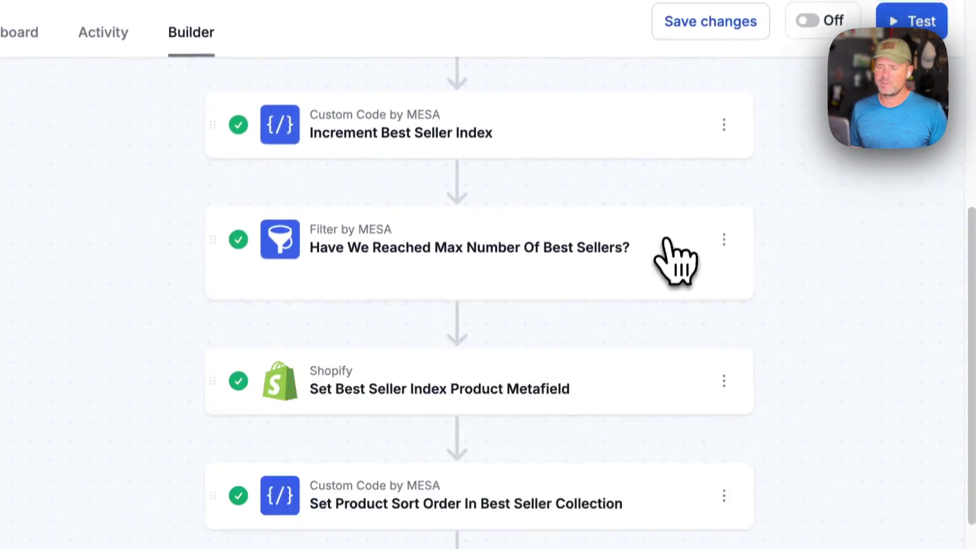
Step: Review the Set Best Seller Index Product Metafield step's settings
click(614, 398)
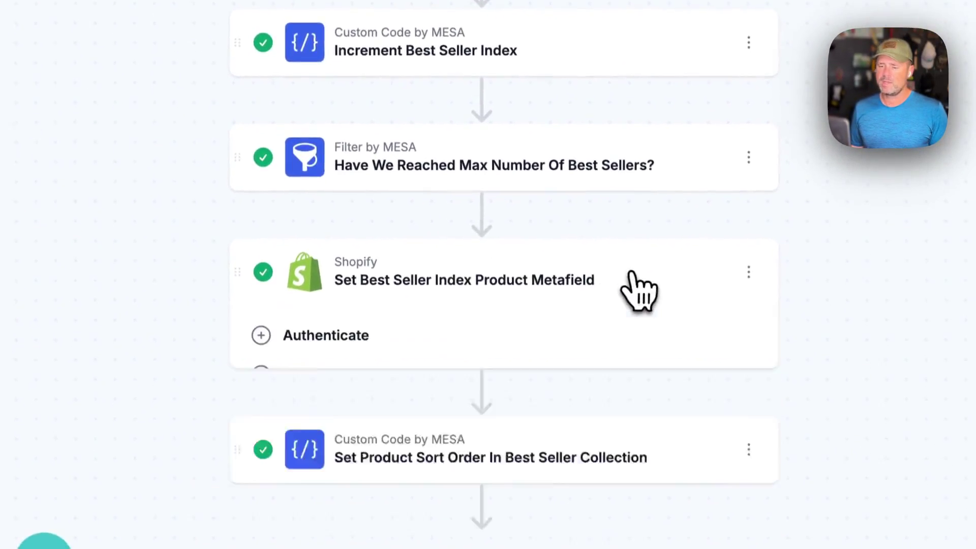
scroll(317, 349, down, 10)
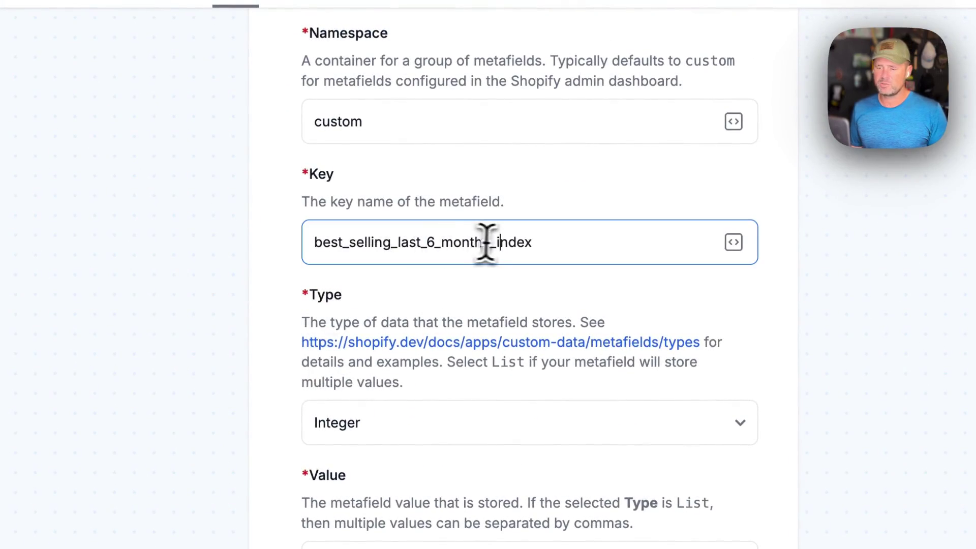
scroll(447, 239, down, 7)
scroll(425, 234, up, 1)
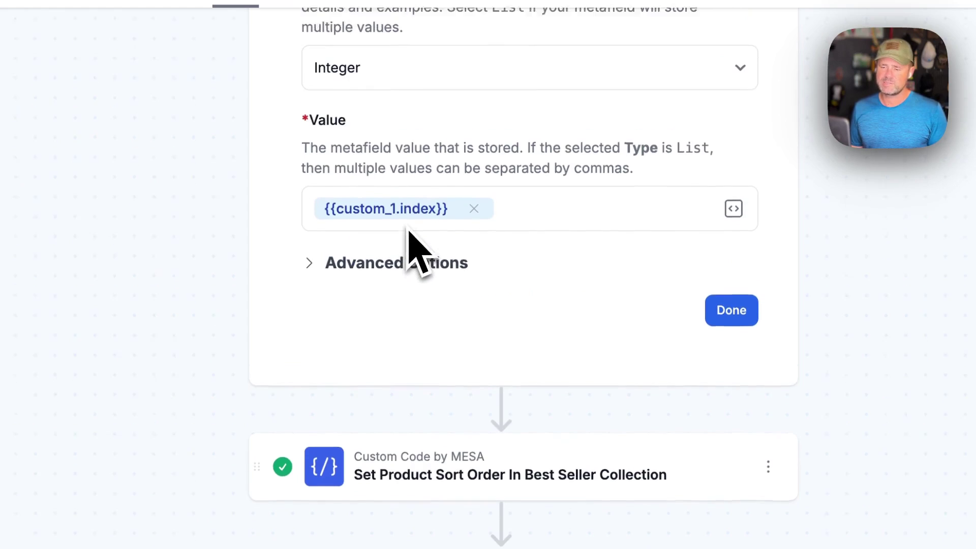
scroll(559, 264, up, 3)
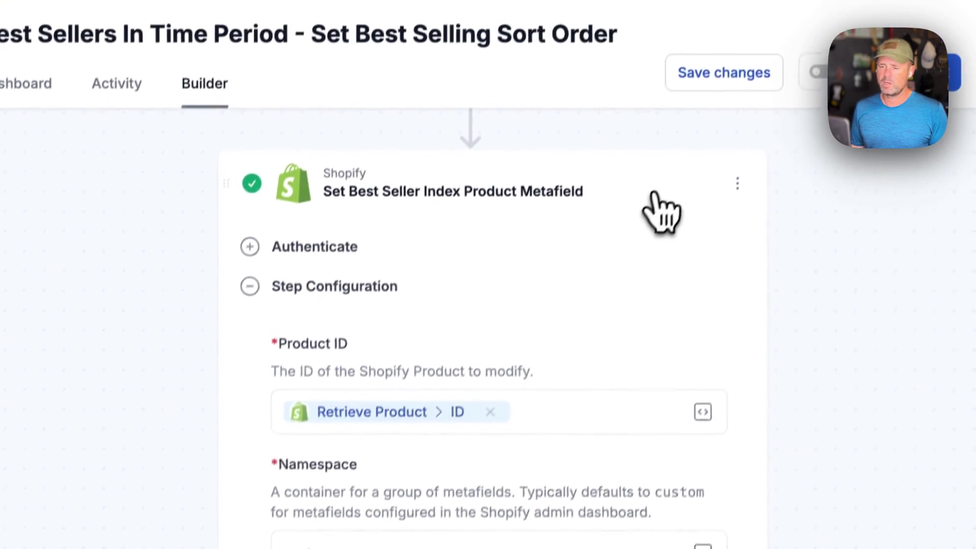
click(692, 96)
Step: Inspect the sort-order step's custom code, including the toString() conversion on line 31
click(702, 330)
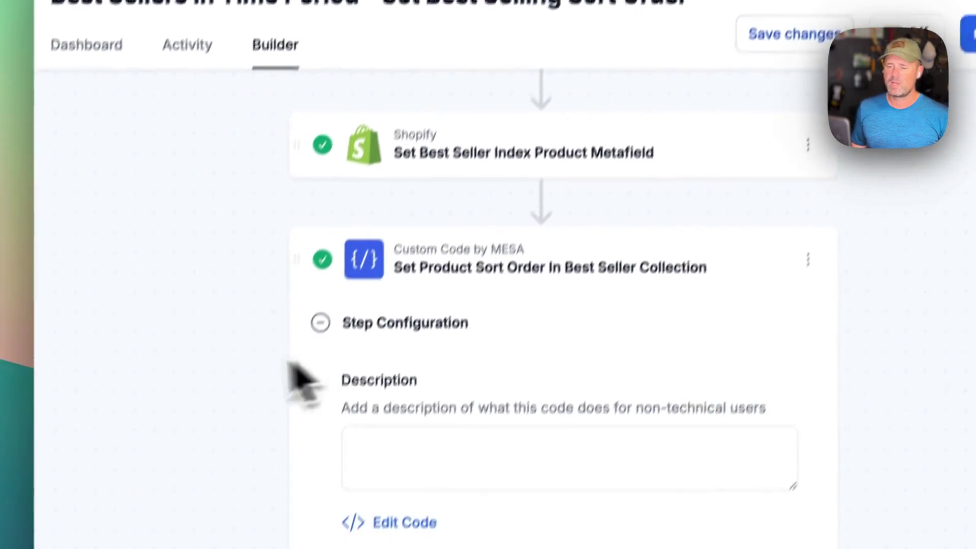
click(367, 315)
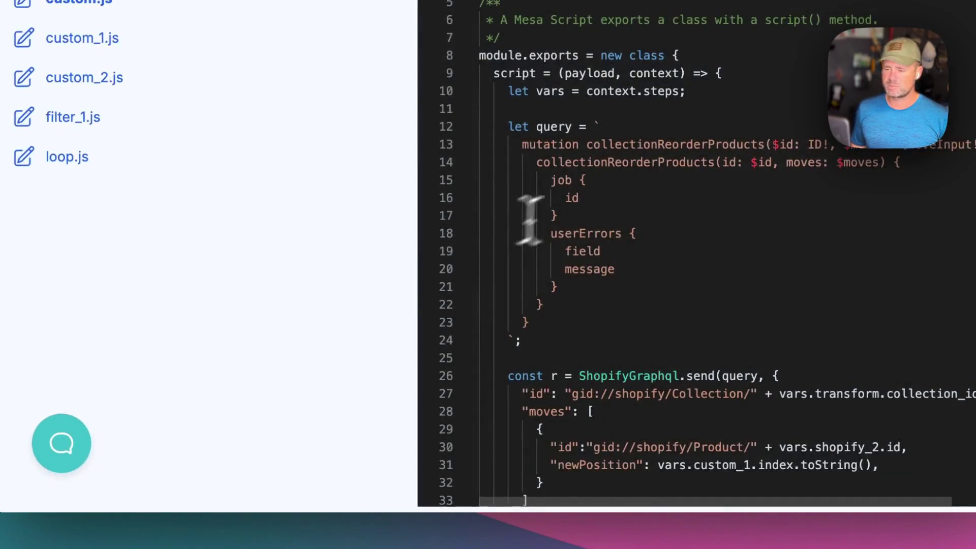
drag(798, 351, 708, 351)
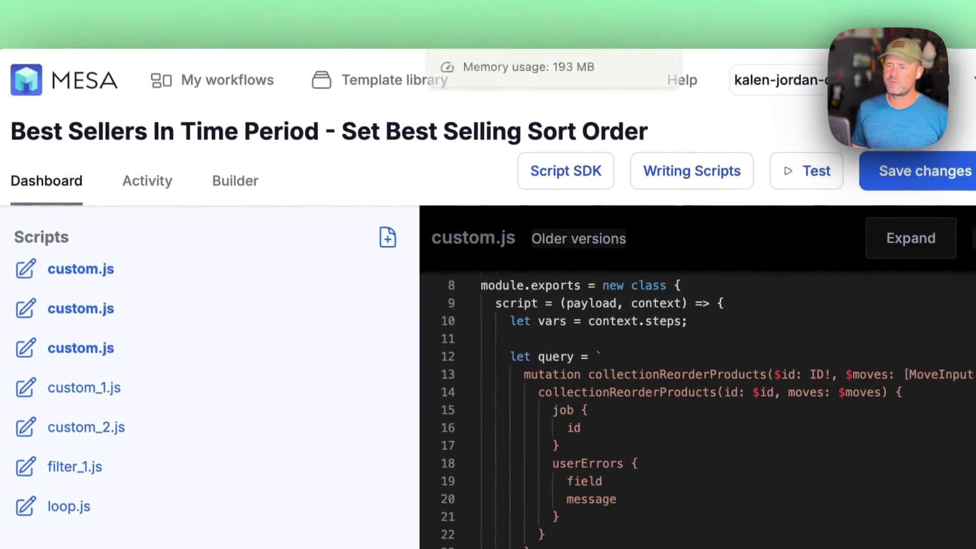
click(279, 184)
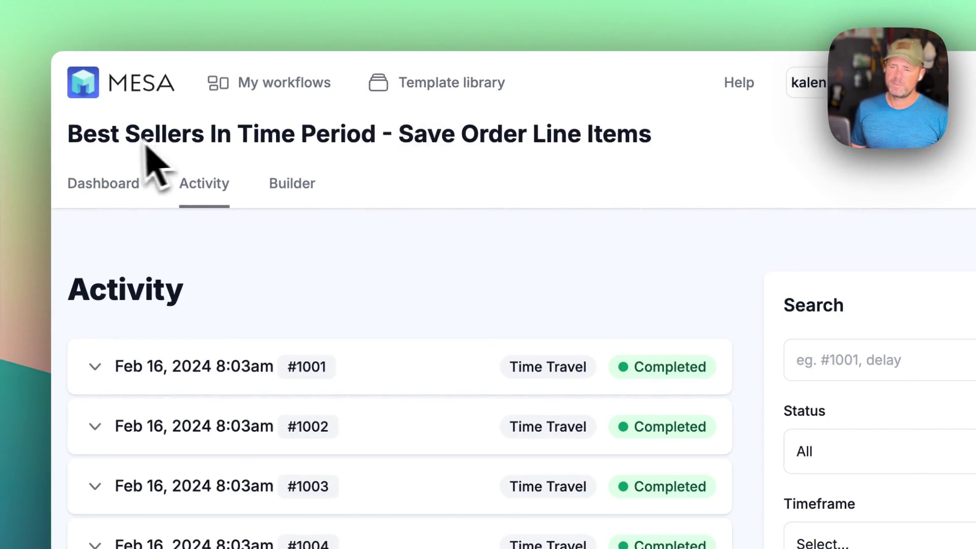
Step: Configure Time Travel for 500 previous records, changing the timeframe from All Time to Custom
drag(146, 145, 652, 145)
click(535, 184)
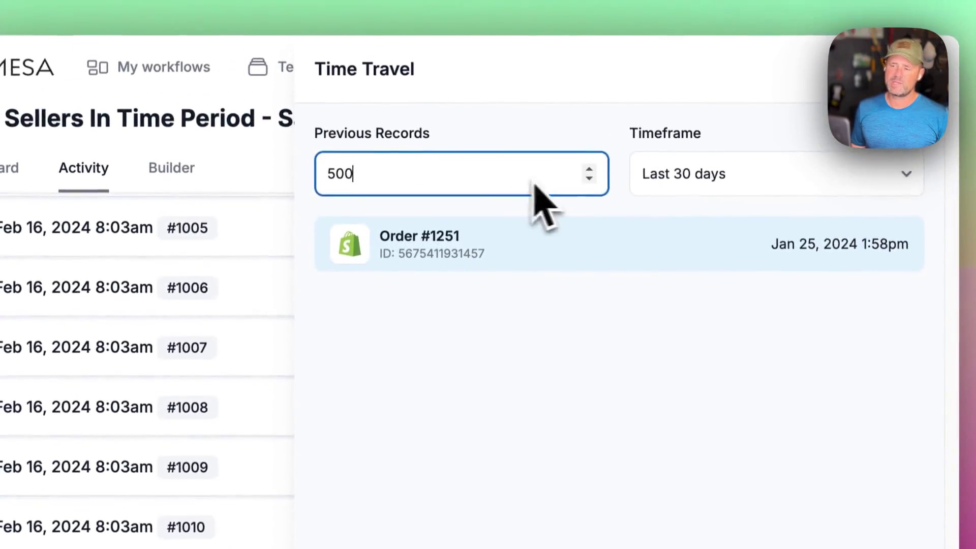
click(694, 170)
click(712, 243)
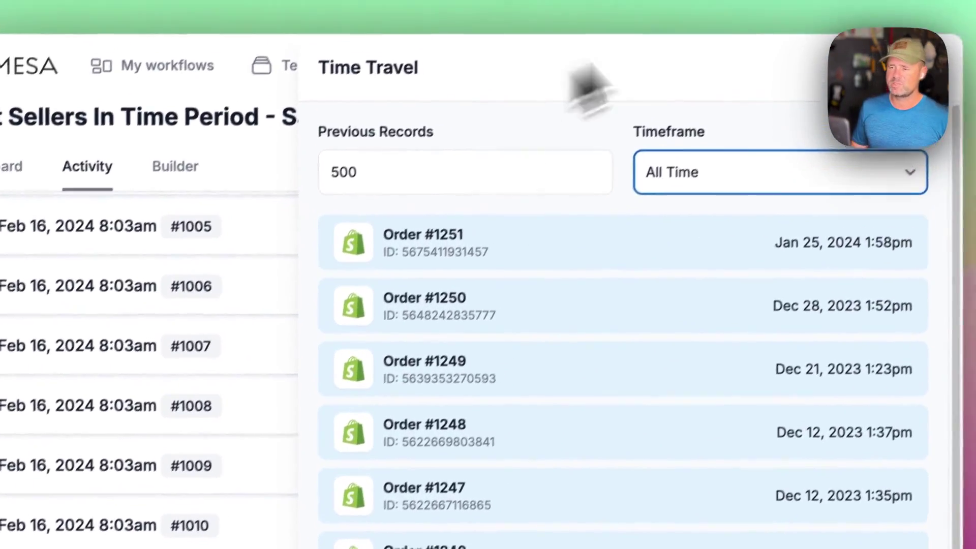
click(475, 180)
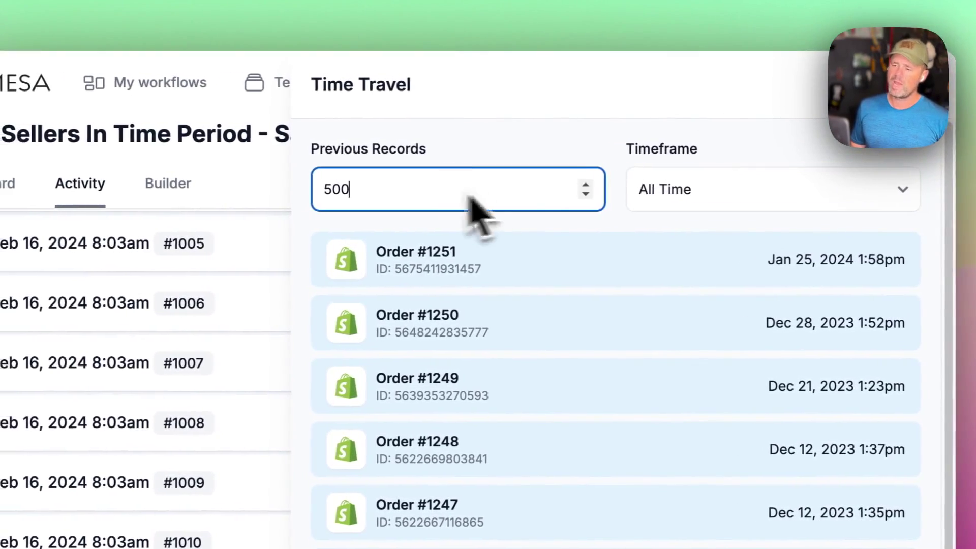
click(728, 193)
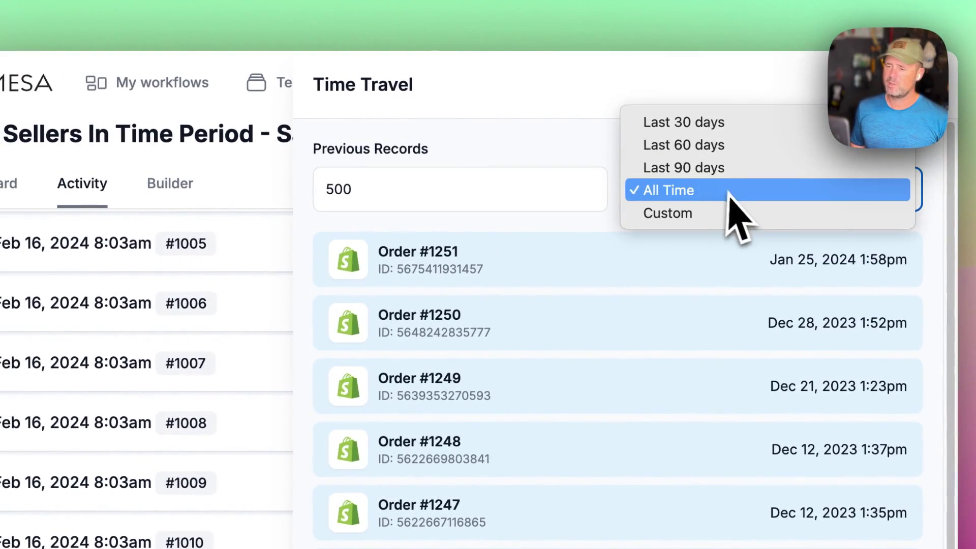
click(696, 206)
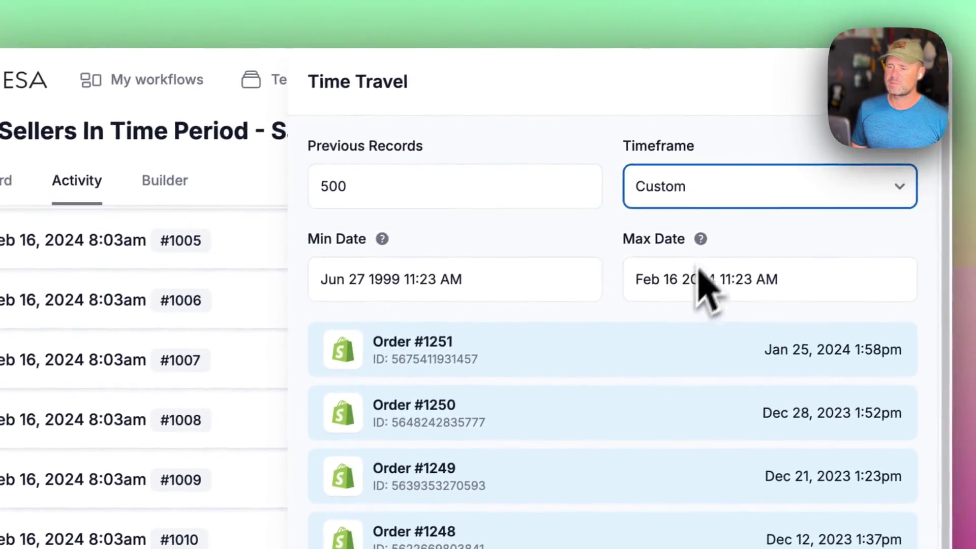
click(458, 292)
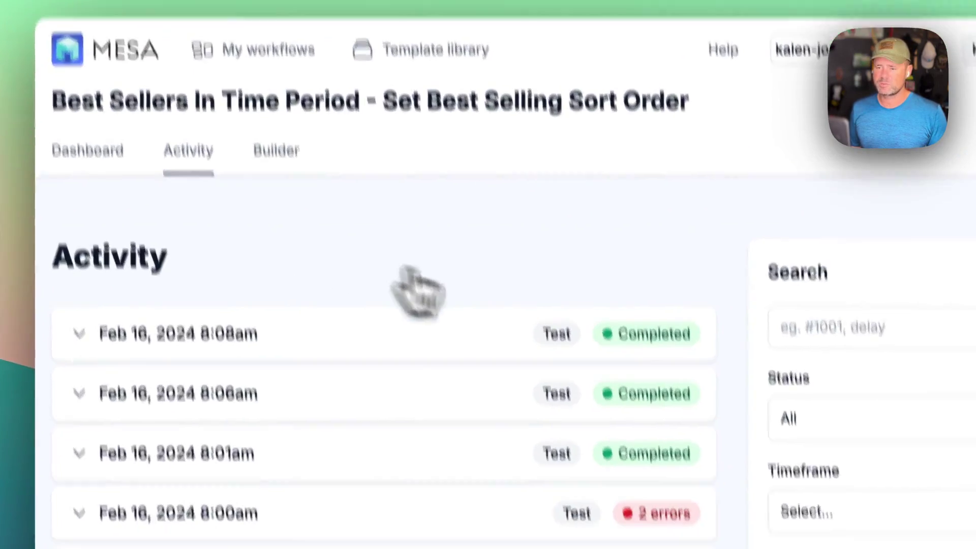
Step: Expand the newest Test run and check its Test Products iteration steps
click(505, 355)
scroll(388, 322, down, 8)
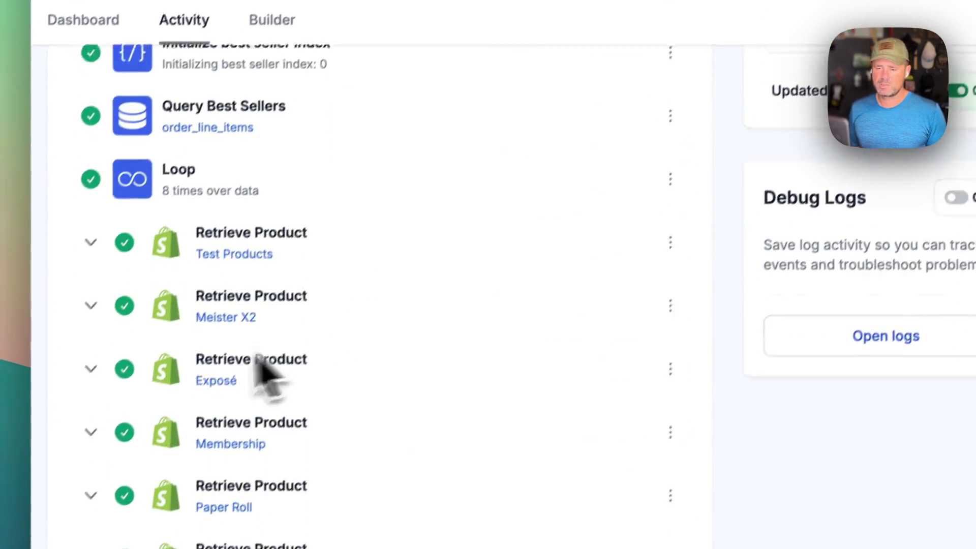
click(110, 215)
scroll(418, 381, down, 3)
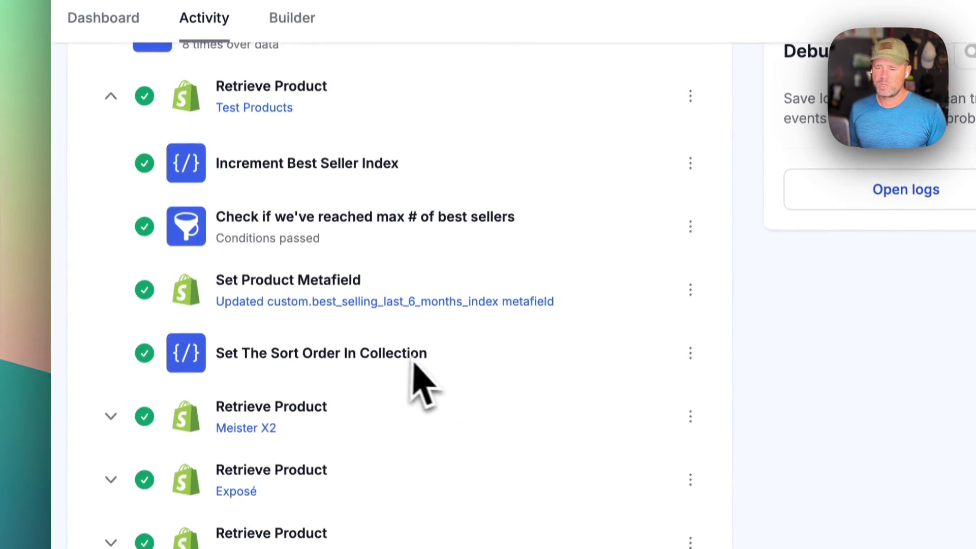
click(109, 213)
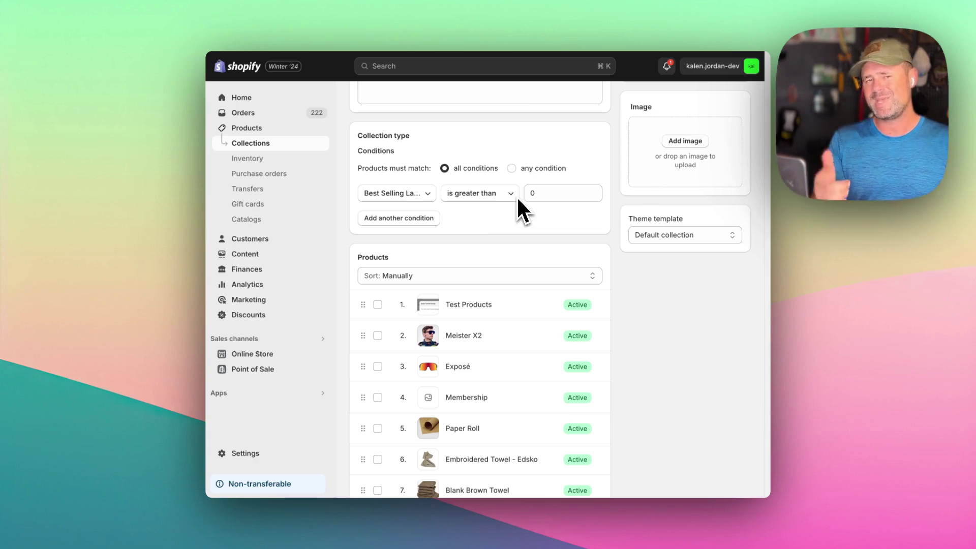
scroll(552, 328, down, 2)
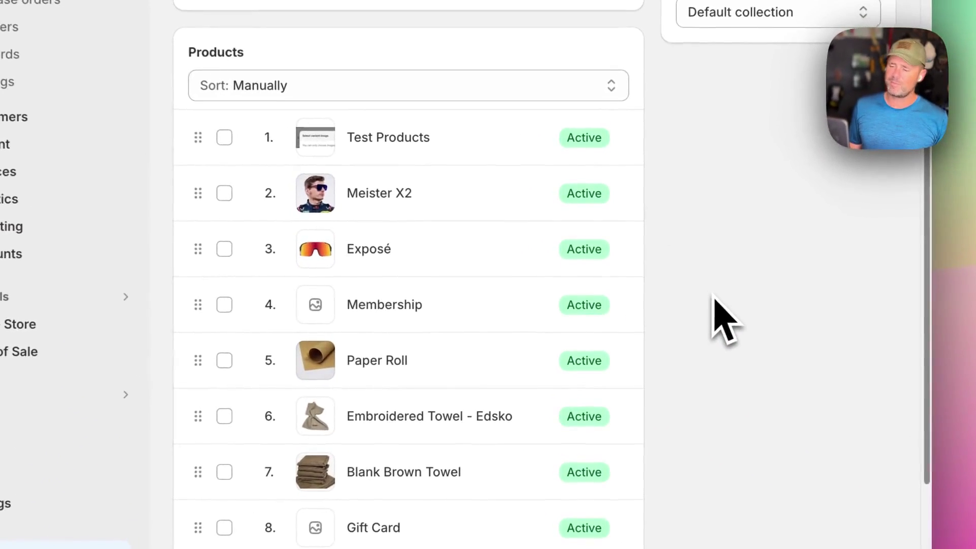
scroll(631, 340, down, 2)
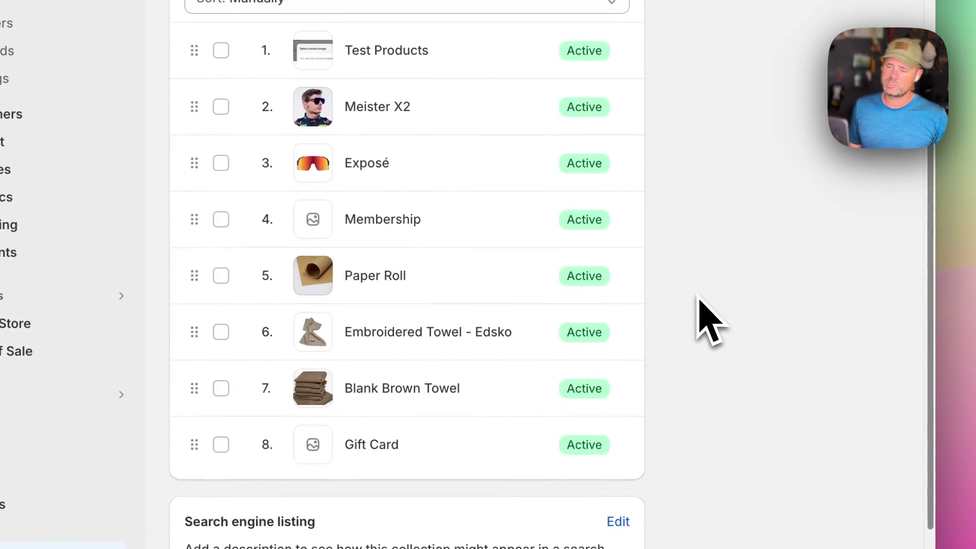
scroll(711, 320, down, 1)
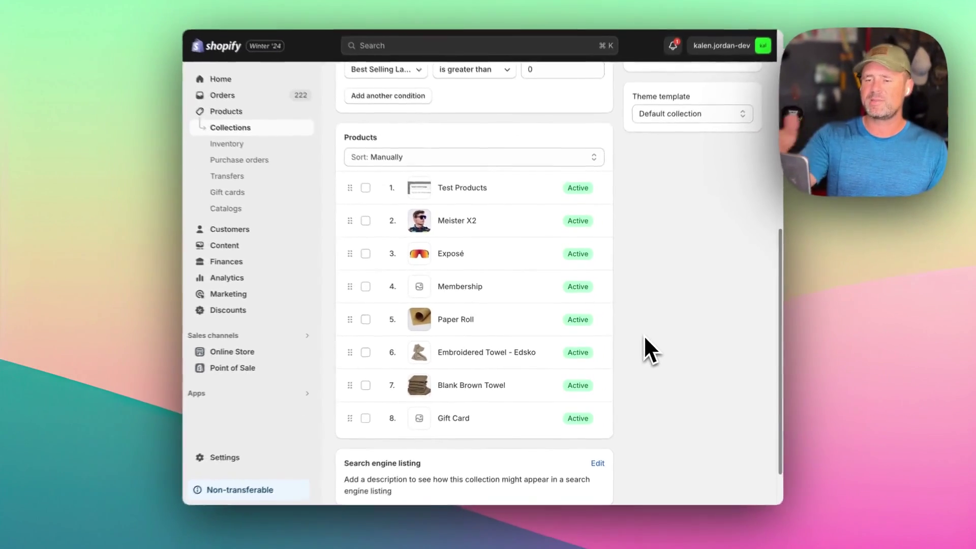
scroll(635, 360, down, 1)
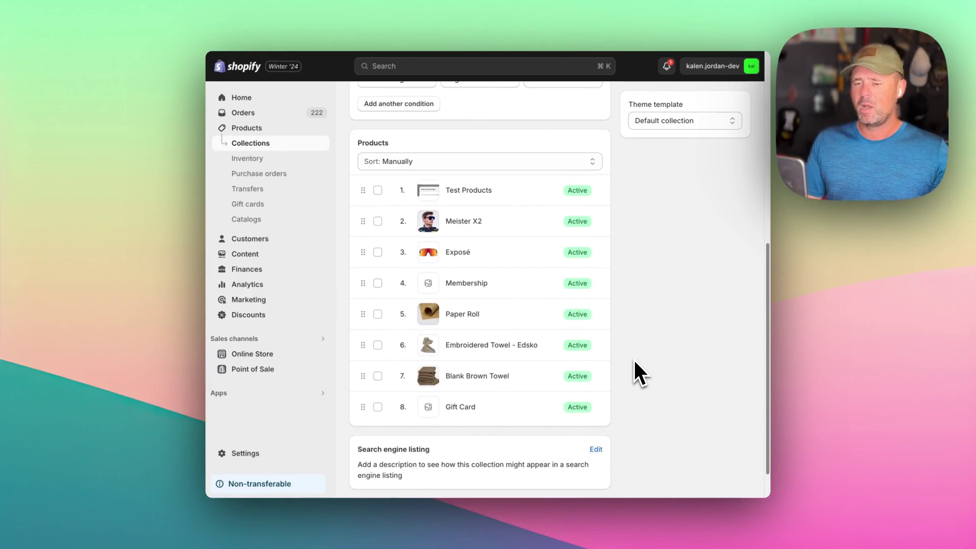
scroll(626, 360, up, 5)
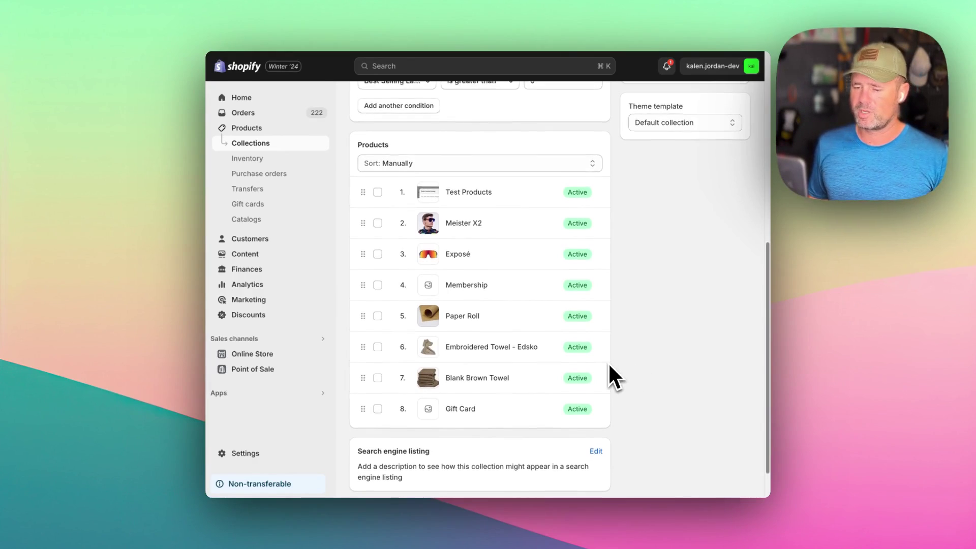
scroll(618, 356, up, 5)
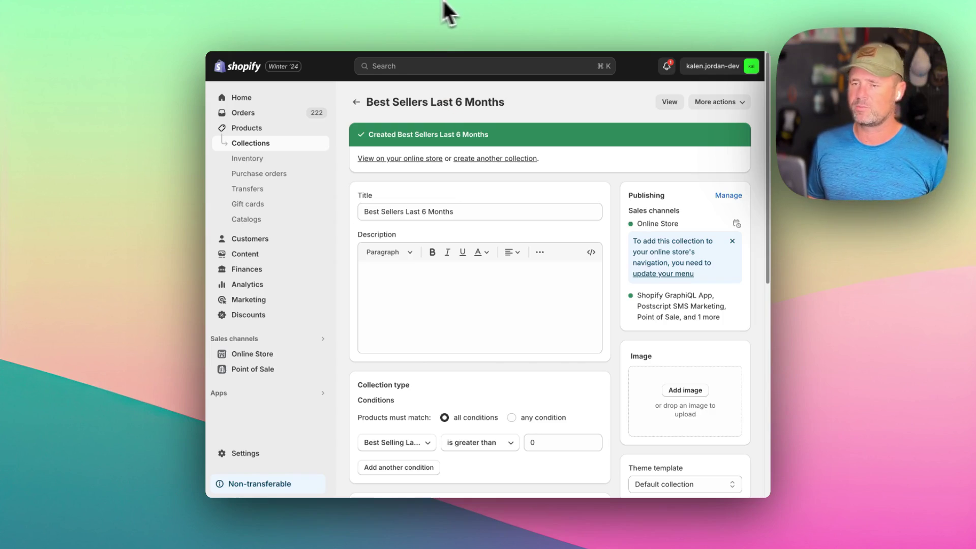
scroll(514, 148, down, 6)
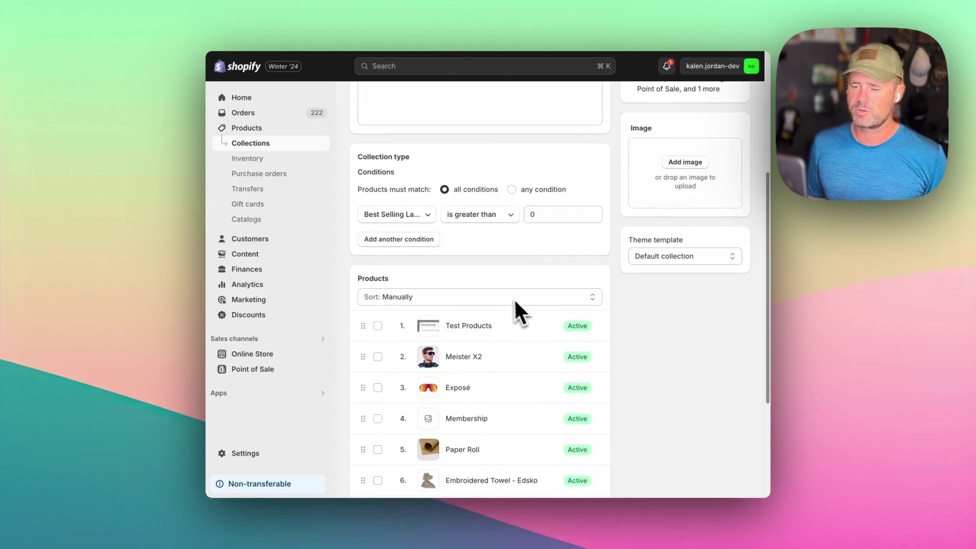
scroll(514, 298, up, 2)
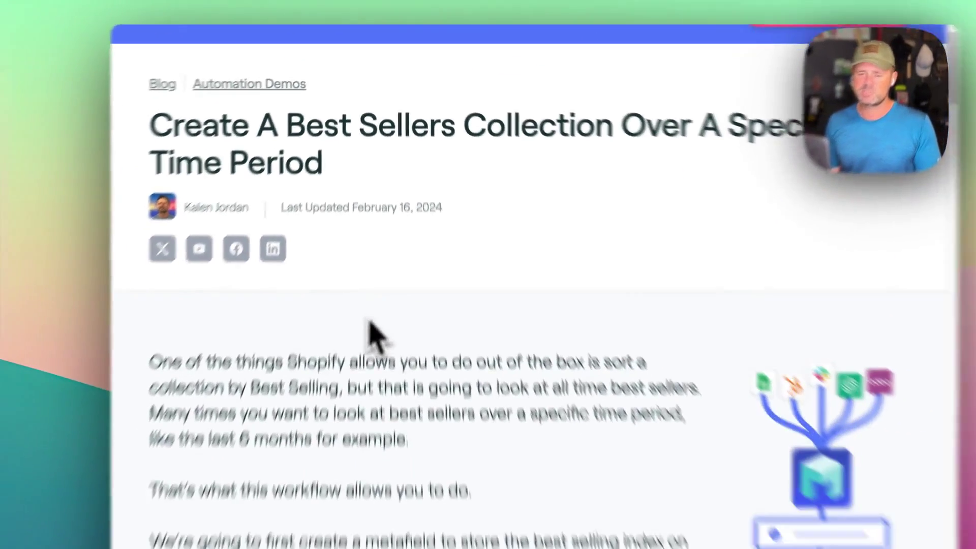
Step: Scroll the blog post to the Workflow #2 diagram and Download Workflow #2 button
scroll(384, 275, down, 10)
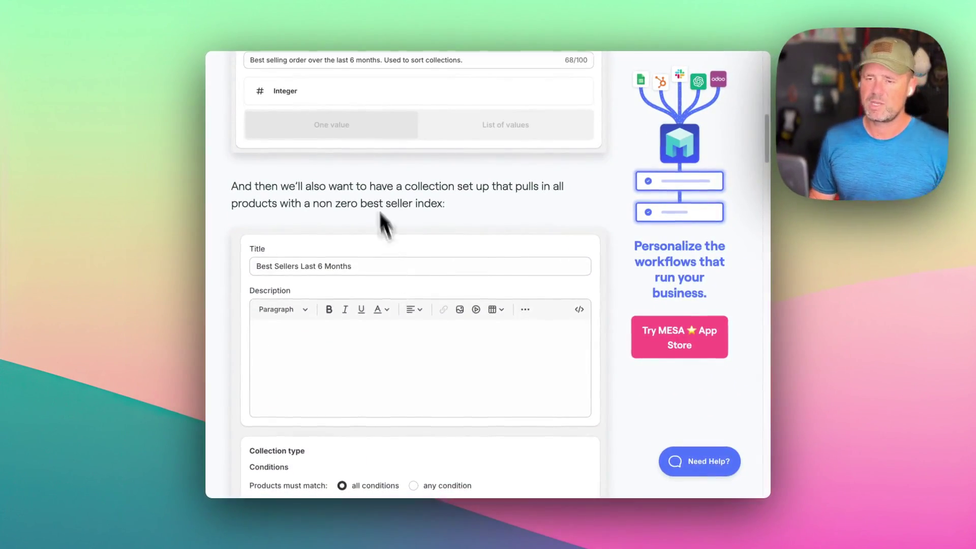
scroll(381, 216, up, 2)
scroll(356, 158, down, 3)
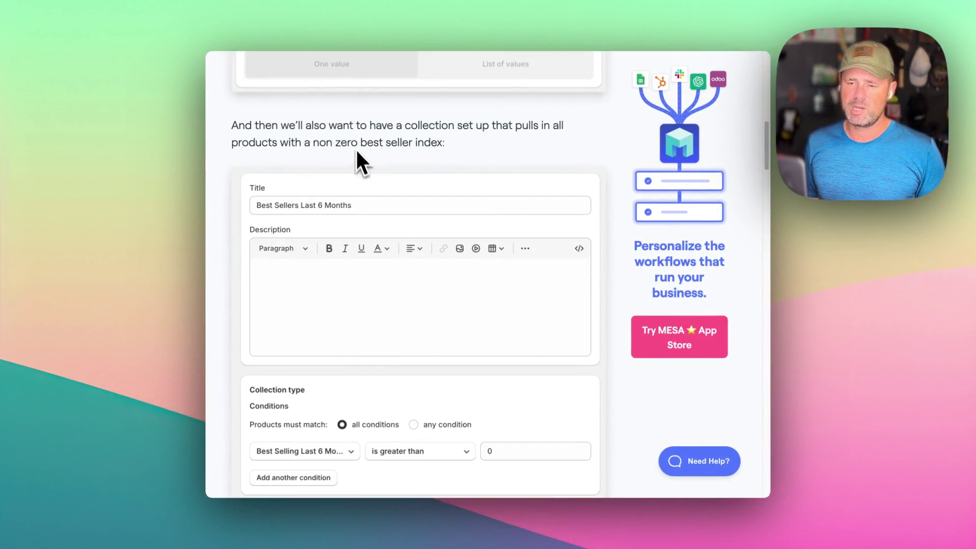
scroll(354, 250, down, 4)
scroll(421, 263, down, 8)
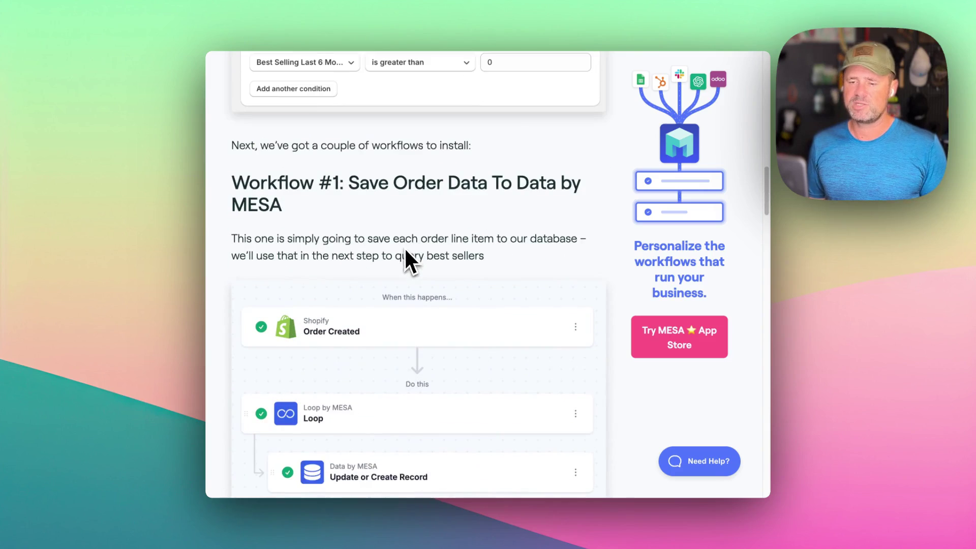
scroll(421, 316, down, 15)
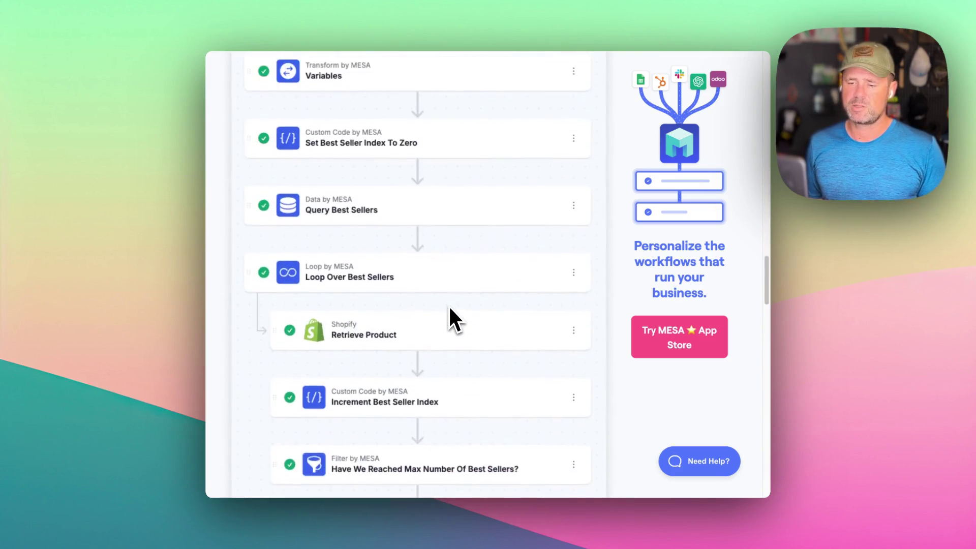
scroll(445, 285, up, 6)
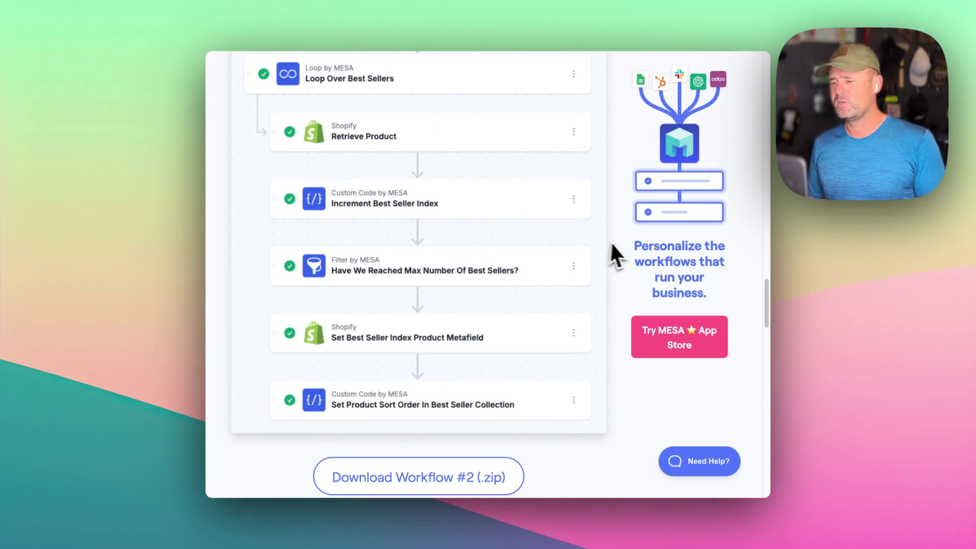